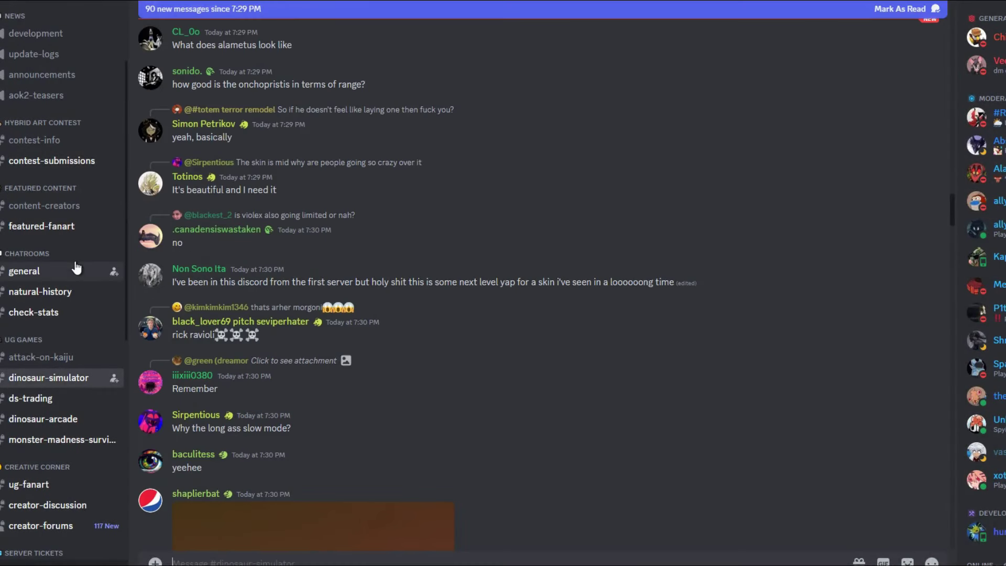
{"action": "scroll", "coordinate": [387, 363], "scroll_direction": "up", "scroll_amount": 5}
{"action": "scroll", "coordinate": [30, 285], "scroll_direction": "up", "scroll_amount": 3}
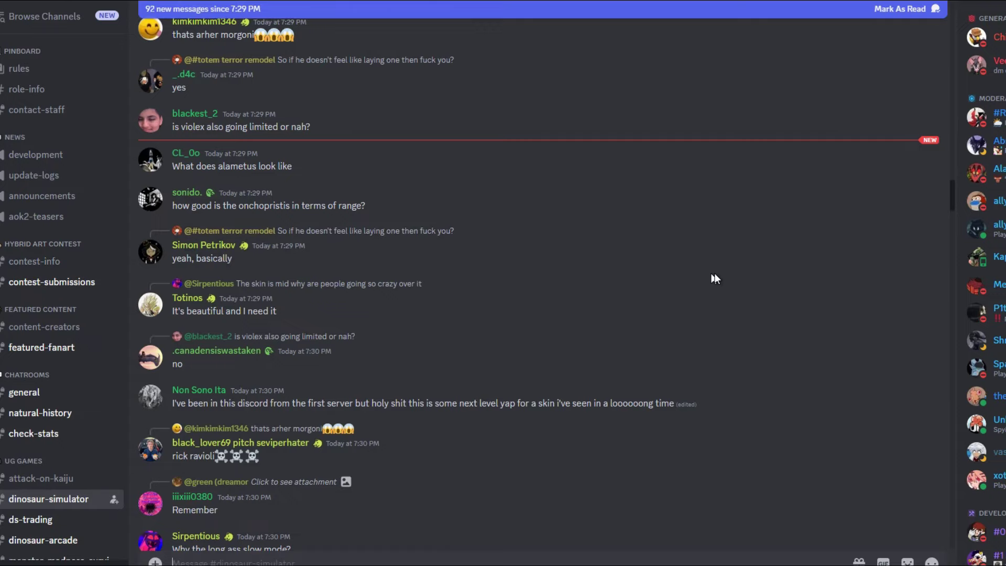
{"action": "scroll", "coordinate": [715, 273], "scroll_direction": "down", "scroll_amount": 5}
{"action": "scroll", "coordinate": [678, 279], "scroll_direction": "down", "scroll_amount": 5}
{"action": "scroll", "coordinate": [665, 282], "scroll_direction": "down", "scroll_amount": 3}
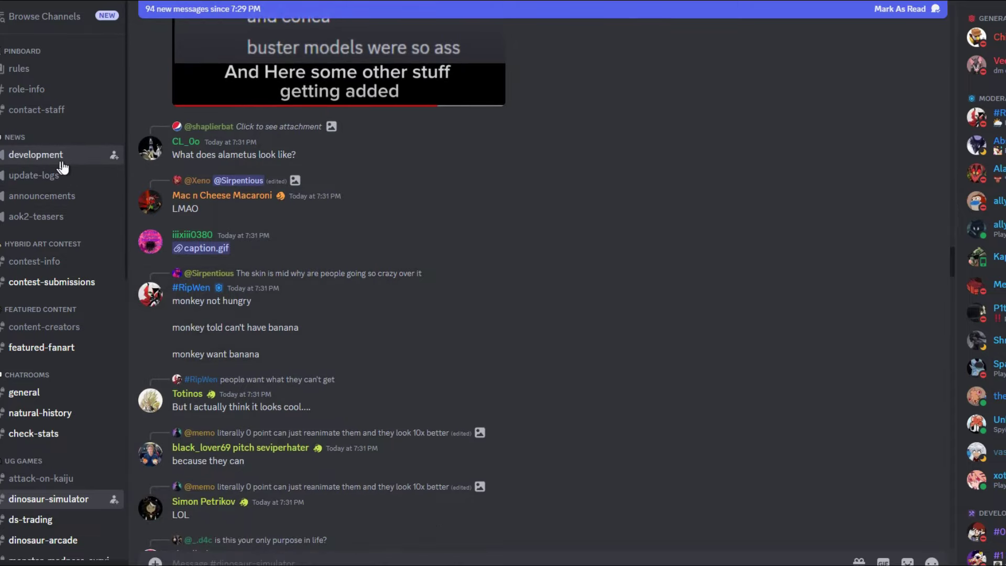
Open #development to view the February 14 Valentine's update, then return to #dinosaur-simulator
{"action": "left_click", "coordinate": [61, 163]}
{"action": "scroll", "coordinate": [413, 317], "scroll_direction": "up", "scroll_amount": 5}
{"action": "scroll", "coordinate": [415, 318], "scroll_direction": "up", "scroll_amount": 5}
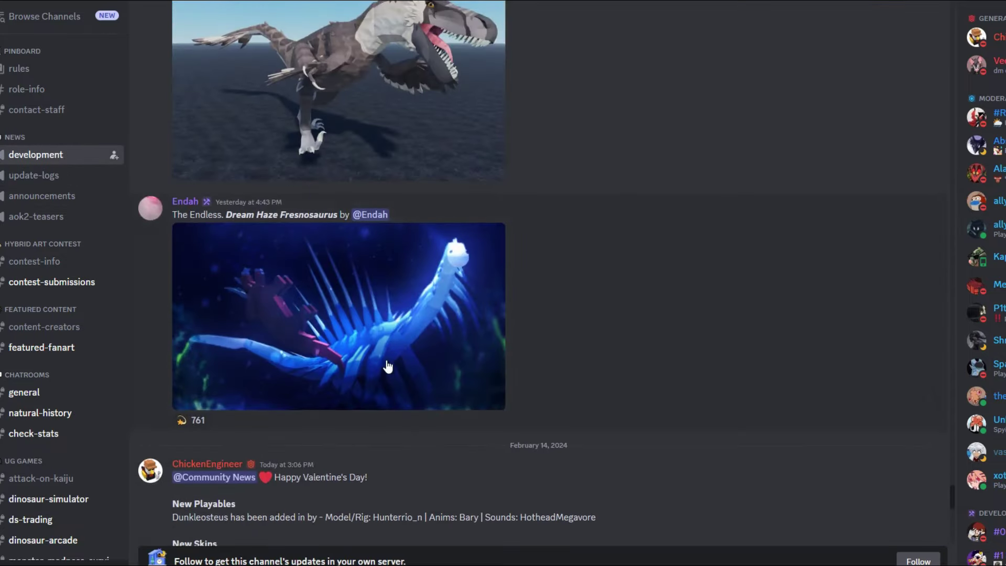
{"action": "scroll", "coordinate": [390, 362], "scroll_direction": "down", "scroll_amount": 5}
{"action": "scroll", "coordinate": [395, 358], "scroll_direction": "down", "scroll_amount": 5}
{"action": "scroll", "coordinate": [397, 357], "scroll_direction": "up", "scroll_amount": 1}
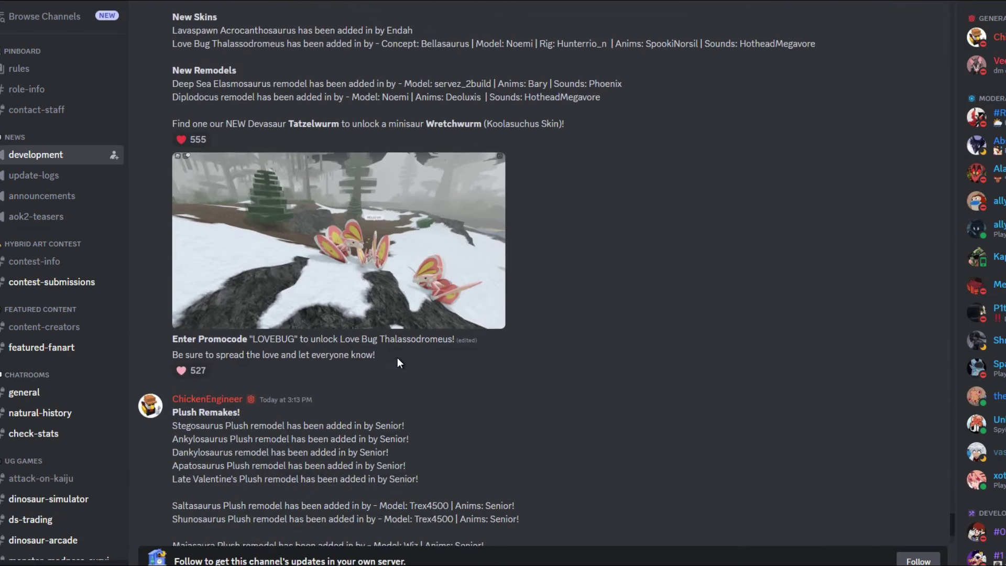
{"action": "scroll", "coordinate": [397, 358], "scroll_direction": "up", "scroll_amount": 3}
{"action": "scroll", "coordinate": [396, 358], "scroll_direction": "up", "scroll_amount": 2}
{"action": "scroll", "coordinate": [399, 363], "scroll_direction": "down", "scroll_amount": 2}
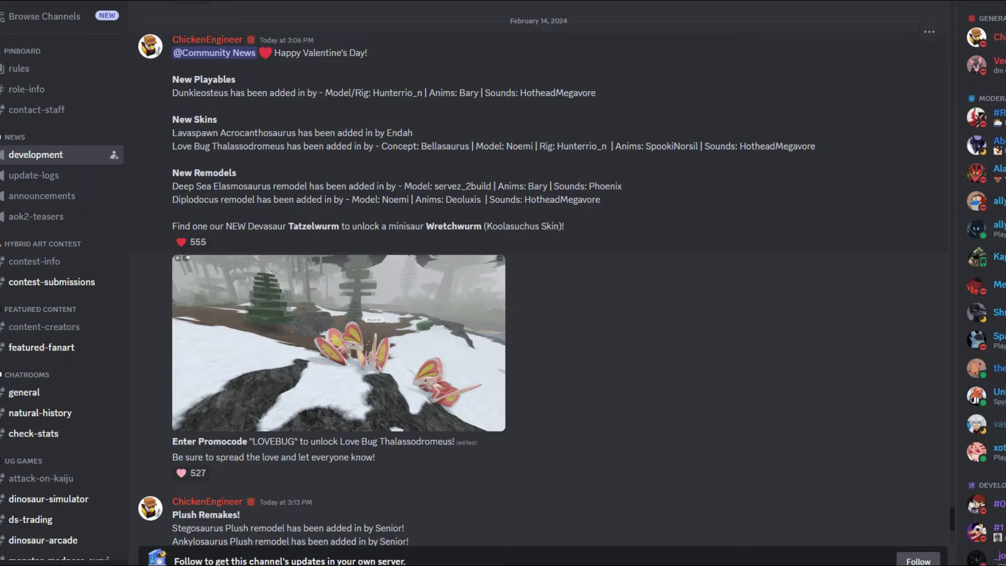
{"action": "scroll", "coordinate": [57, 267], "scroll_direction": "down", "scroll_amount": 4}
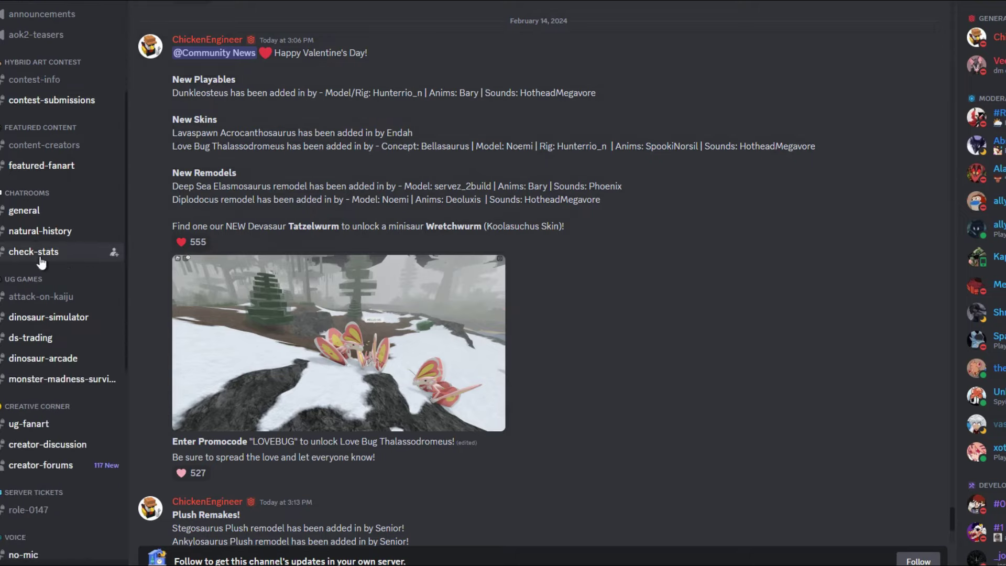
{"action": "scroll", "coordinate": [57, 278], "scroll_direction": "down", "scroll_amount": 2}
{"action": "left_click", "coordinate": [49, 256]}
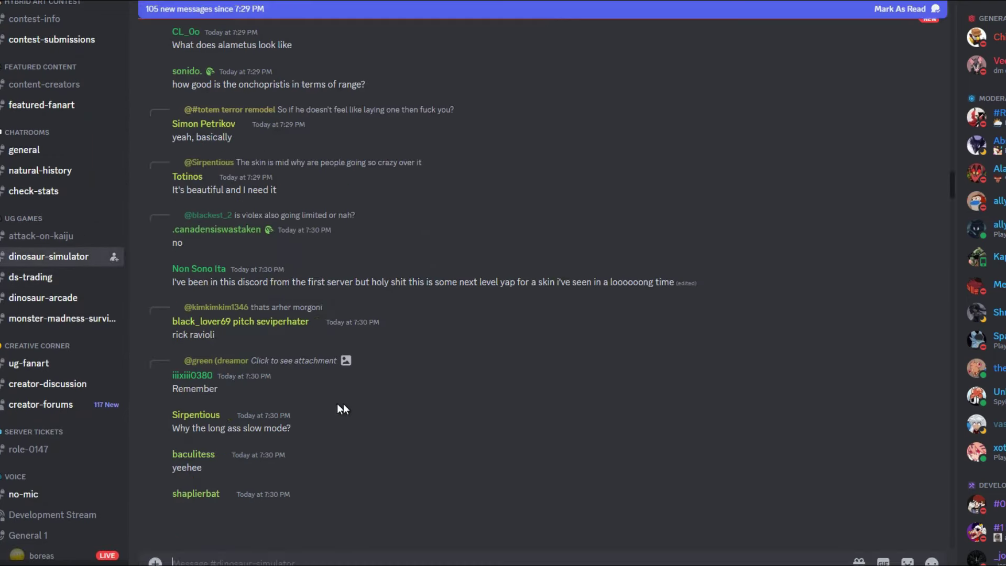
{"action": "scroll", "coordinate": [372, 368], "scroll_direction": "down", "scroll_amount": 5}
{"action": "scroll", "coordinate": [372, 368], "scroll_direction": "down", "scroll_amount": 5}
{"action": "scroll", "coordinate": [378, 363], "scroll_direction": "down", "scroll_amount": 5}
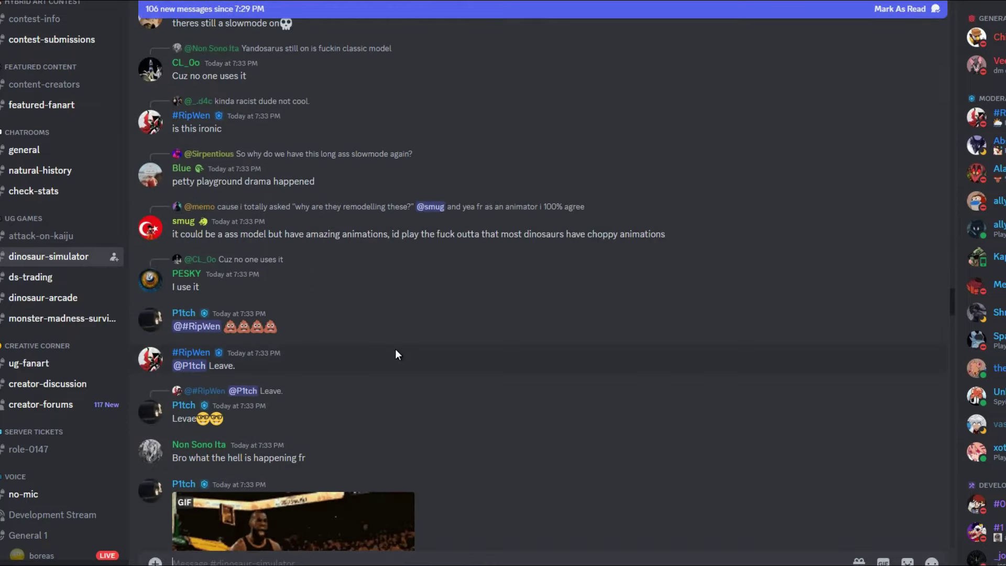
{"action": "scroll", "coordinate": [395, 349], "scroll_direction": "down", "scroll_amount": 3}
{"action": "scroll", "coordinate": [396, 353], "scroll_direction": "down", "scroll_amount": 5}
{"action": "scroll", "coordinate": [392, 340], "scroll_direction": "up", "scroll_amount": 4}
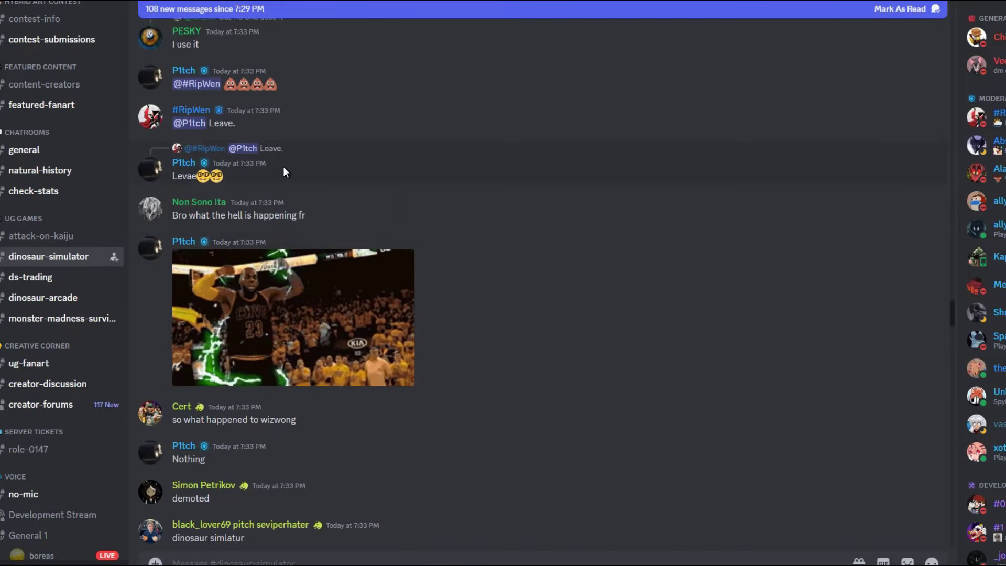
{"action": "scroll", "coordinate": [283, 165], "scroll_direction": "down", "scroll_amount": 5}
{"action": "scroll", "coordinate": [307, 243], "scroll_direction": "down", "scroll_amount": 5}
{"action": "scroll", "coordinate": [307, 244], "scroll_direction": "down", "scroll_amount": 5}
{"action": "scroll", "coordinate": [307, 243], "scroll_direction": "down", "scroll_amount": 5}
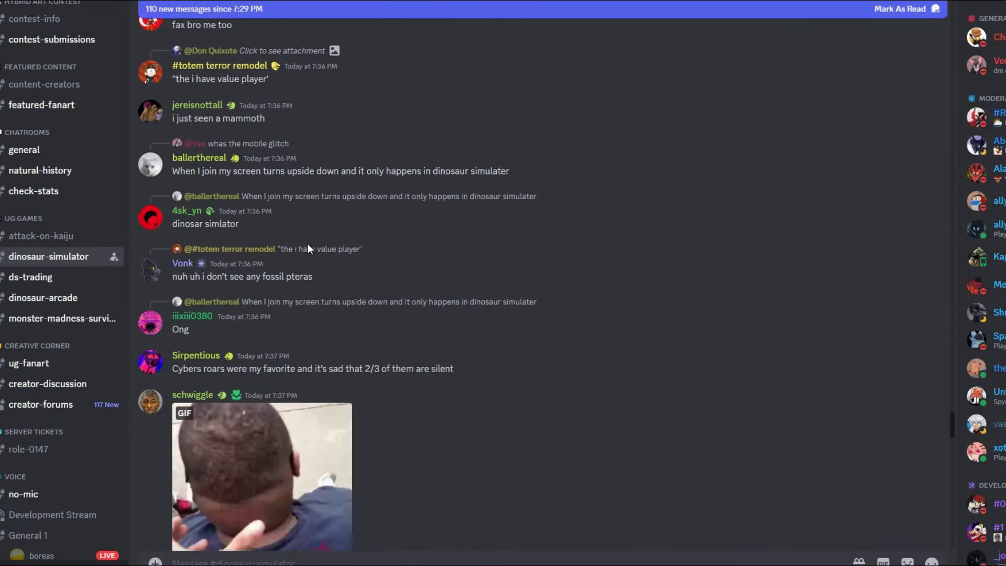
{"action": "scroll", "coordinate": [307, 244], "scroll_direction": "down", "scroll_amount": 5}
{"action": "scroll", "coordinate": [309, 243], "scroll_direction": "down", "scroll_amount": 5}
{"action": "scroll", "coordinate": [308, 243], "scroll_direction": "down", "scroll_amount": 5}
{"action": "scroll", "coordinate": [308, 243], "scroll_direction": "down", "scroll_amount": 5}
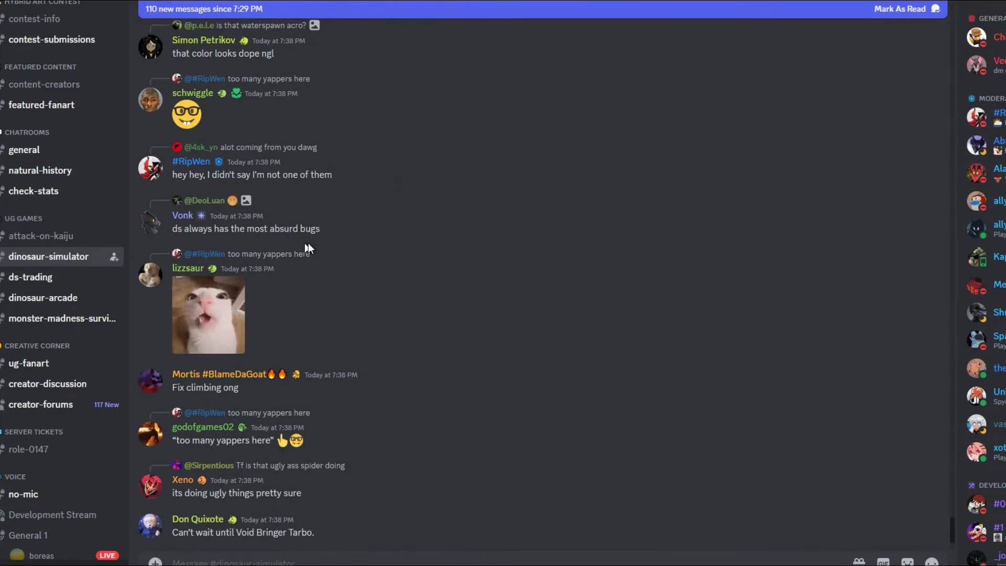
{"action": "scroll", "coordinate": [308, 243], "scroll_direction": "down", "scroll_amount": 4}
{"action": "scroll", "coordinate": [309, 243], "scroll_direction": "up", "scroll_amount": 5}
{"action": "scroll", "coordinate": [308, 242], "scroll_direction": "up", "scroll_amount": 4}
{"action": "scroll", "coordinate": [308, 242], "scroll_direction": "down", "scroll_amount": 6}
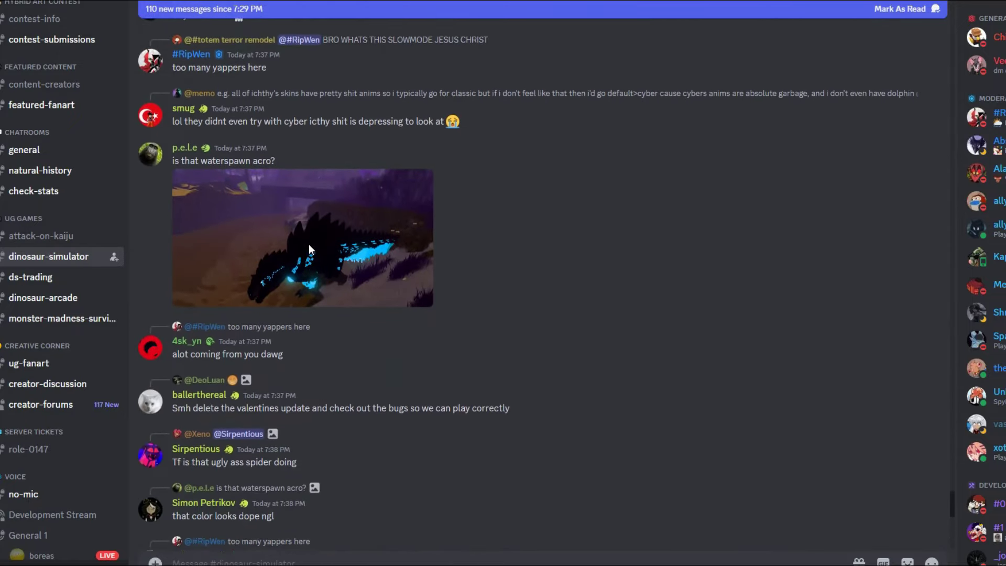
{"action": "scroll", "coordinate": [309, 244], "scroll_direction": "down", "scroll_amount": 6}
{"action": "scroll", "coordinate": [47, 236], "scroll_direction": "up", "scroll_amount": 5}
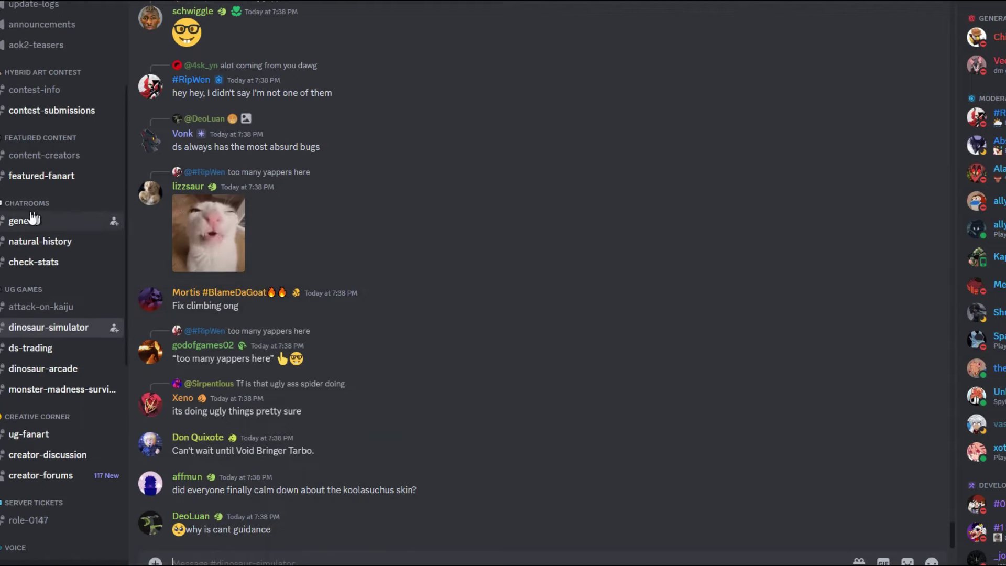
{"action": "scroll", "coordinate": [36, 220], "scroll_direction": "up", "scroll_amount": 5}
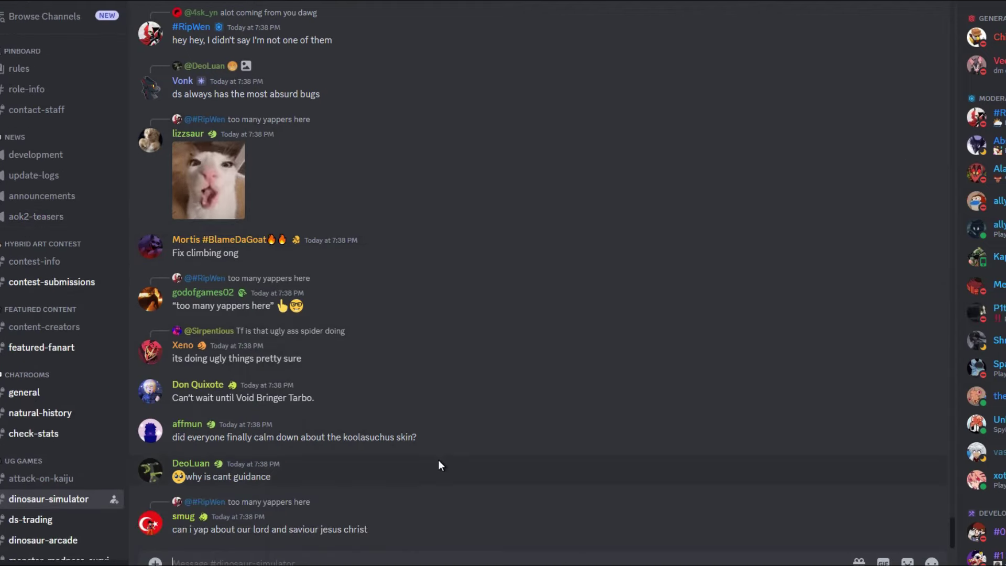
{"action": "type", "text": "w"}
Delete the stray letter from the #dinosaur-simulator message draft
{"action": "key", "text": "BackSpace"}
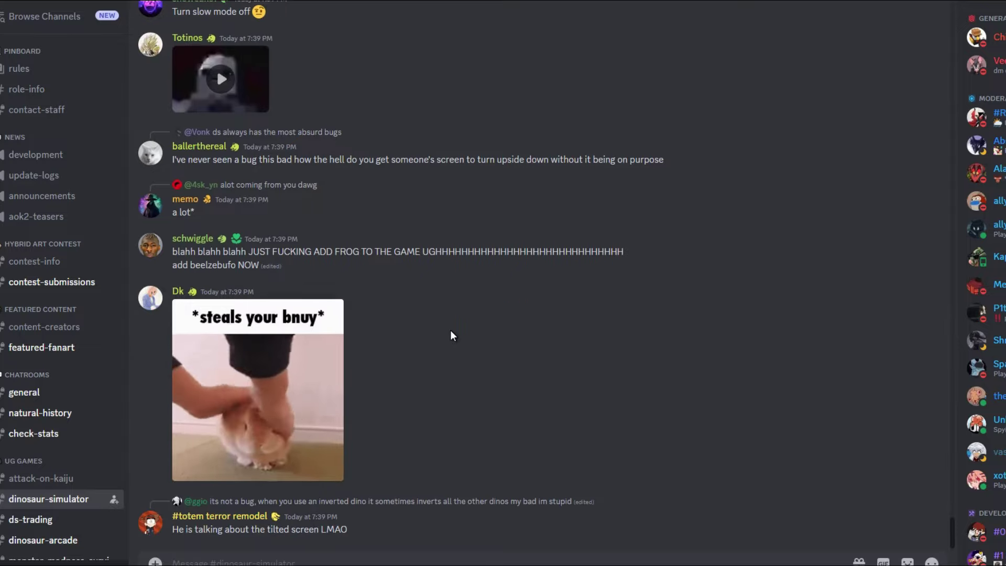
{"action": "scroll", "coordinate": [405, 428], "scroll_direction": "up", "scroll_amount": 8}
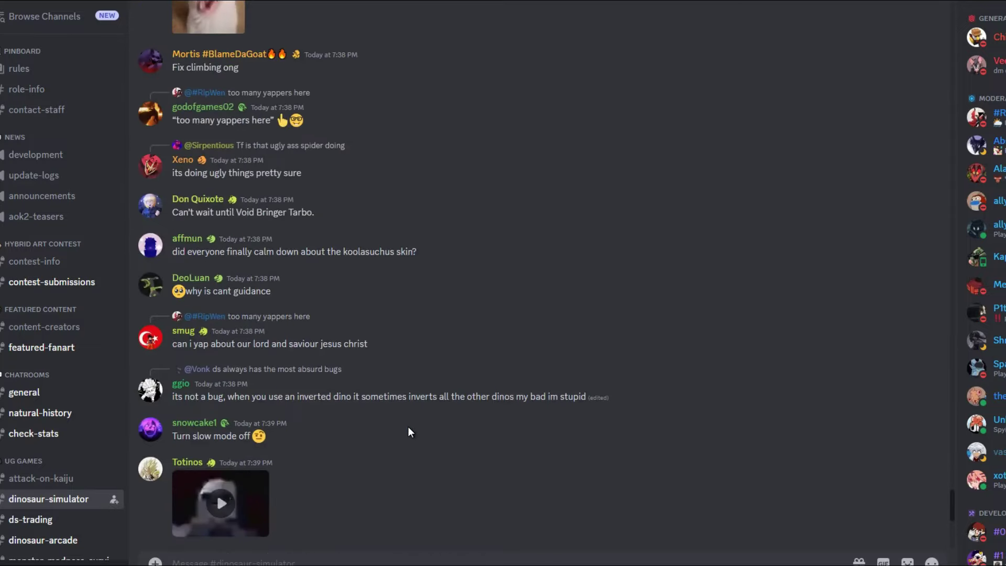
{"action": "scroll", "coordinate": [408, 425], "scroll_direction": "up", "scroll_amount": 10}
{"action": "scroll", "coordinate": [408, 421], "scroll_direction": "up", "scroll_amount": 10}
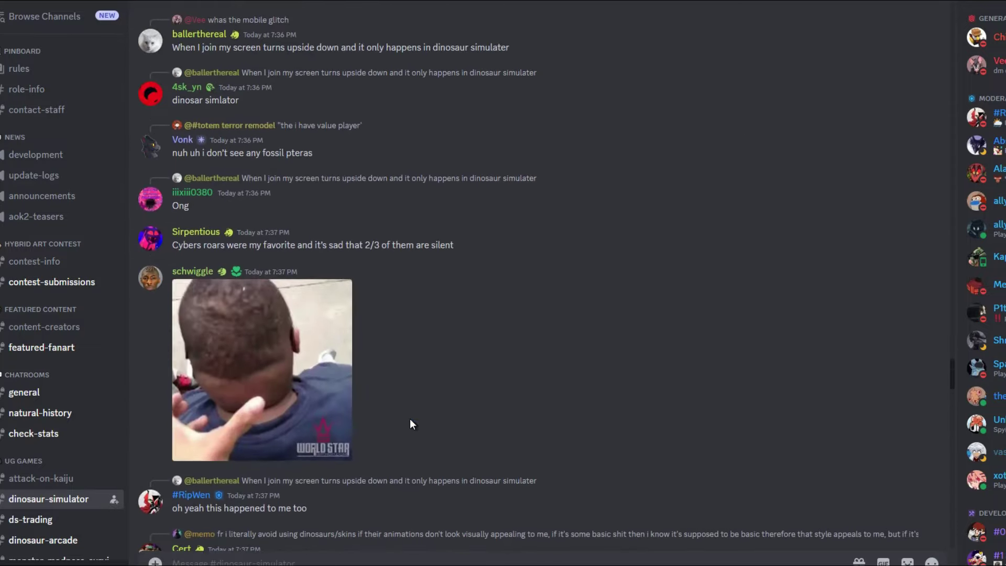
{"action": "scroll", "coordinate": [409, 424], "scroll_direction": "up", "scroll_amount": 8}
{"action": "scroll", "coordinate": [409, 424], "scroll_direction": "up", "scroll_amount": 6}
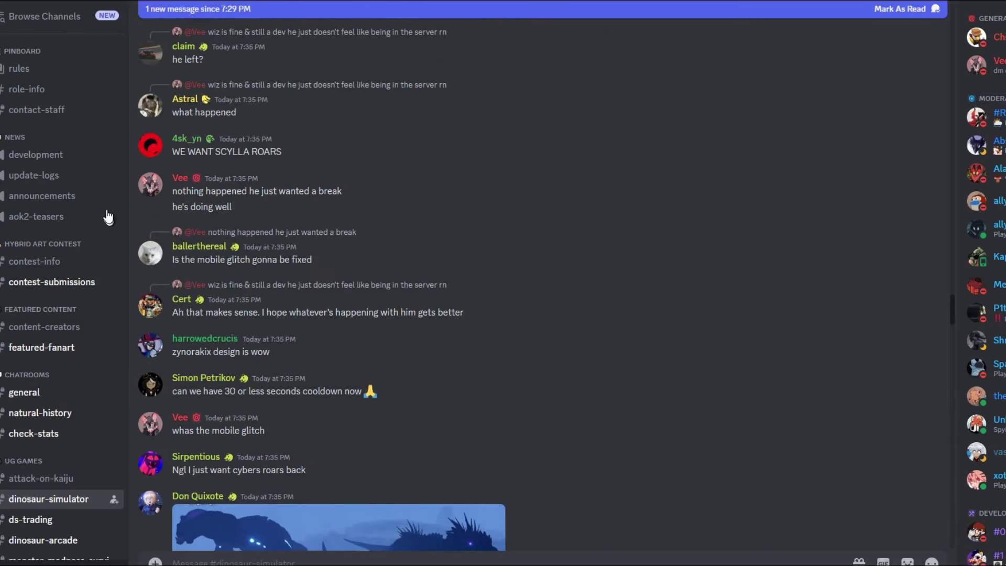
Open #development to show the Valentine's Day update and Plush Remakes posts
{"action": "left_click", "coordinate": [57, 161]}
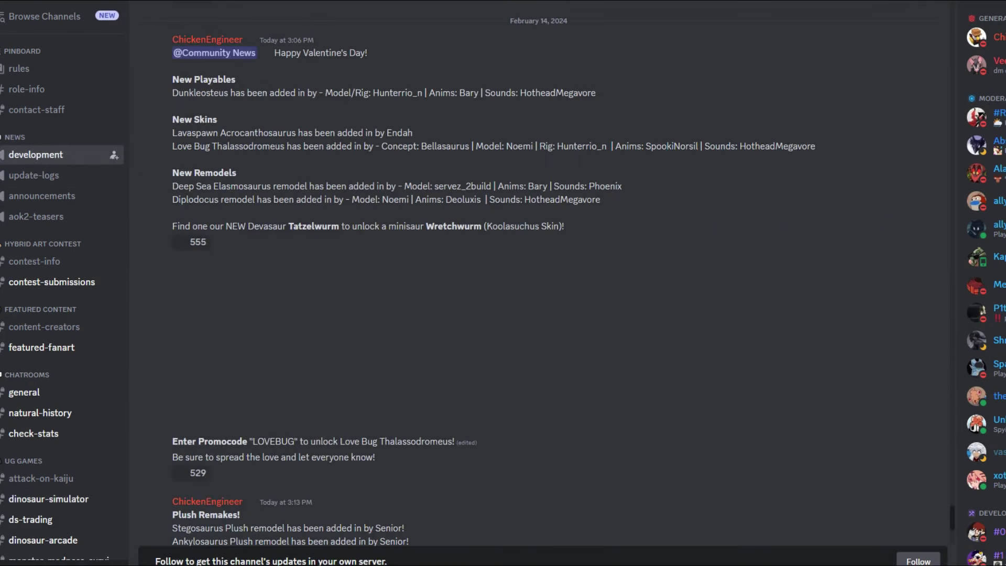
{"action": "scroll", "coordinate": [294, 353], "scroll_direction": "down", "scroll_amount": 5}
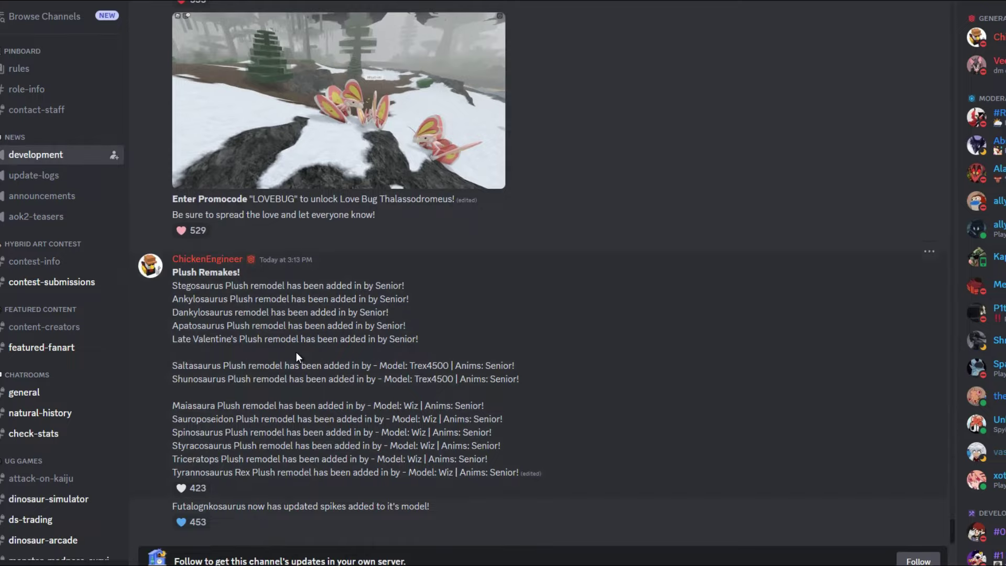
{"action": "scroll", "coordinate": [297, 352], "scroll_direction": "up", "scroll_amount": 5}
{"action": "scroll", "coordinate": [296, 352], "scroll_direction": "up", "scroll_amount": 8}
{"action": "scroll", "coordinate": [298, 351], "scroll_direction": "up", "scroll_amount": 3}
{"action": "scroll", "coordinate": [300, 353], "scroll_direction": "down", "scroll_amount": 10}
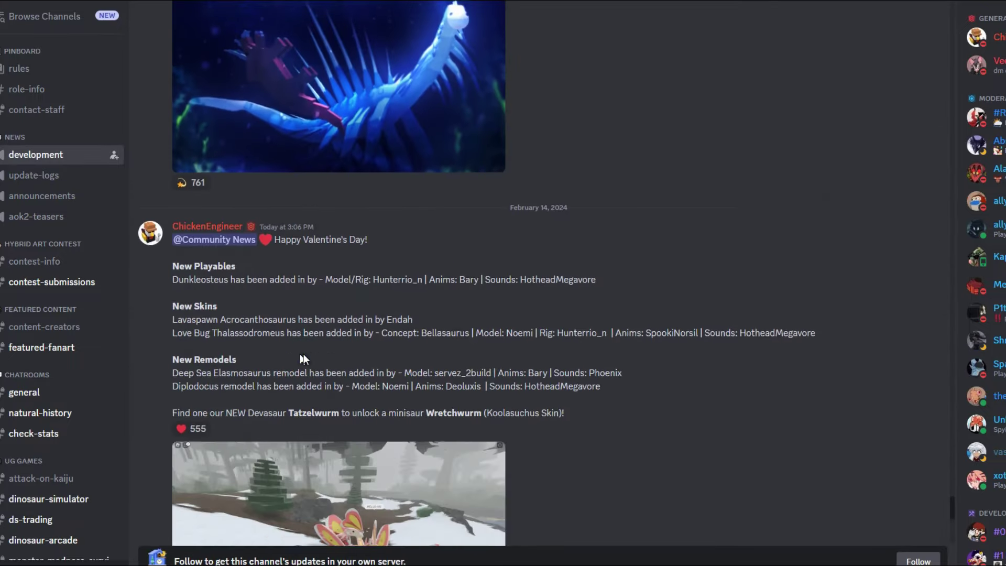
{"action": "scroll", "coordinate": [304, 354], "scroll_direction": "down", "scroll_amount": 5}
{"action": "scroll", "coordinate": [304, 355], "scroll_direction": "down", "scroll_amount": 3}
{"action": "scroll", "coordinate": [303, 354], "scroll_direction": "up", "scroll_amount": 8}
{"action": "scroll", "coordinate": [304, 354], "scroll_direction": "up", "scroll_amount": 2}
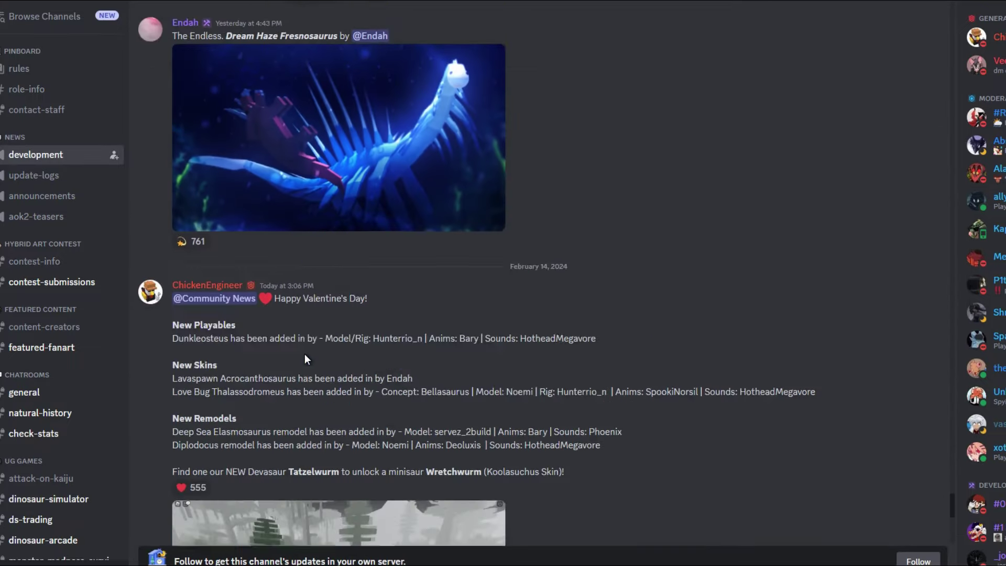
{"action": "scroll", "coordinate": [304, 354], "scroll_direction": "down", "scroll_amount": 4}
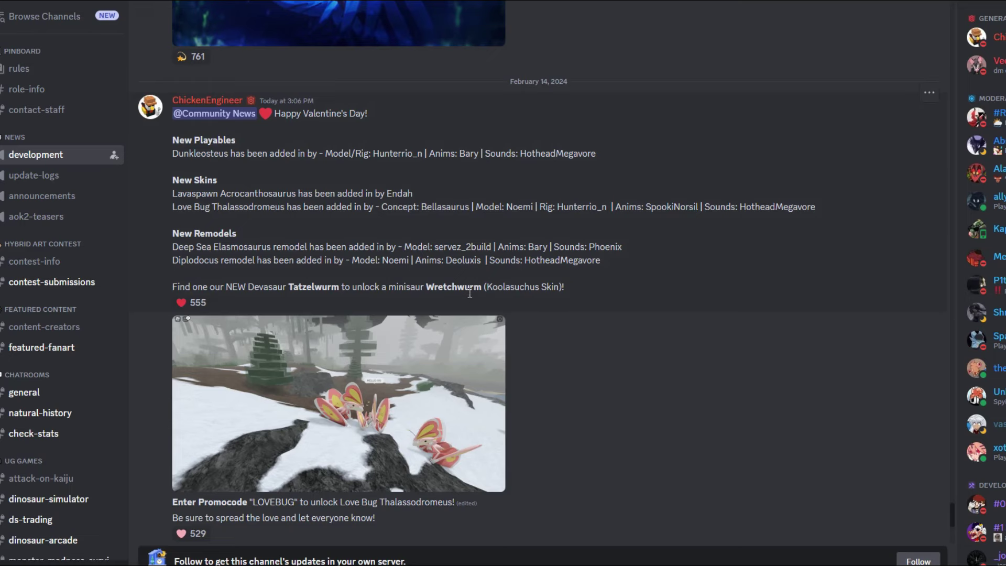
{"action": "scroll", "coordinate": [527, 288], "scroll_direction": "down", "scroll_amount": 1}
{"action": "scroll", "coordinate": [527, 289], "scroll_direction": "down", "scroll_amount": 3}
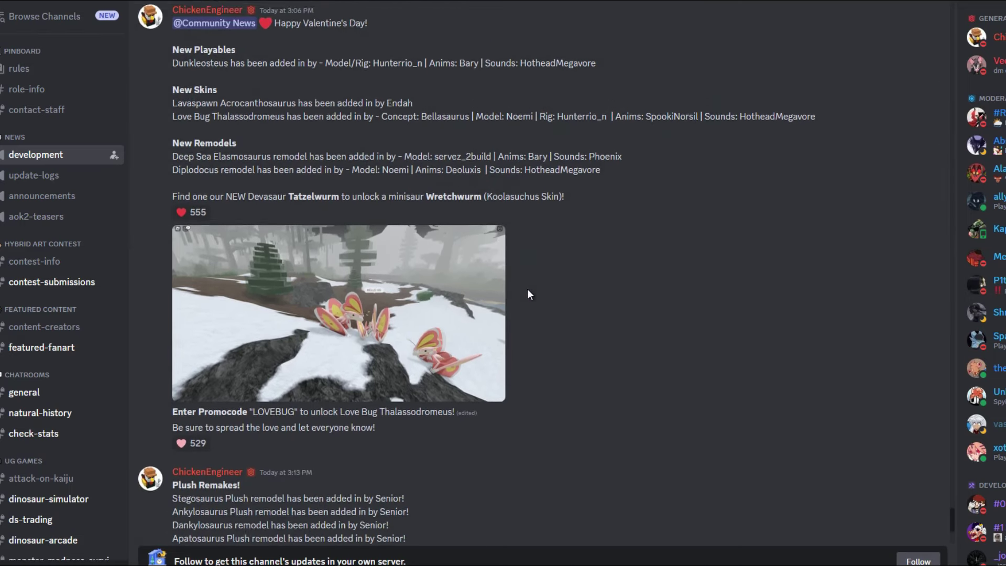
{"action": "scroll", "coordinate": [527, 288], "scroll_direction": "up", "scroll_amount": 3}
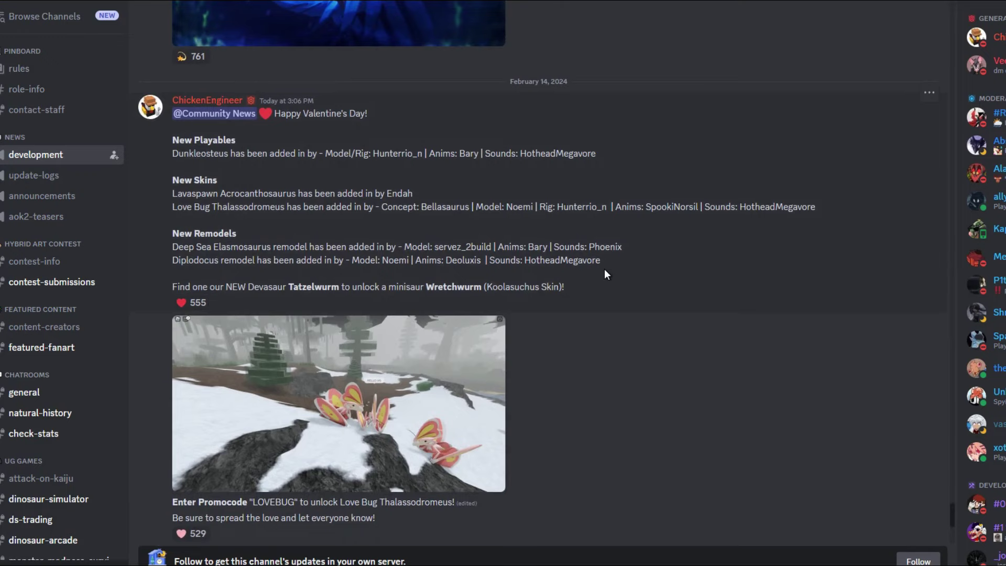
{"action": "scroll", "coordinate": [546, 288], "scroll_direction": "down", "scroll_amount": 2}
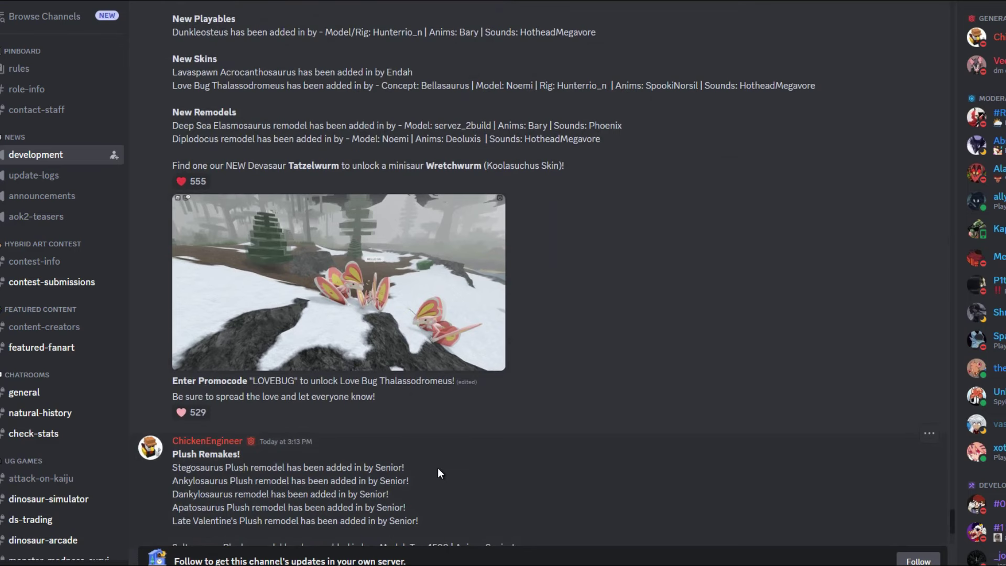
{"action": "scroll", "coordinate": [486, 488], "scroll_direction": "down", "scroll_amount": 1}
{"action": "scroll", "coordinate": [568, 466], "scroll_direction": "up", "scroll_amount": 3}
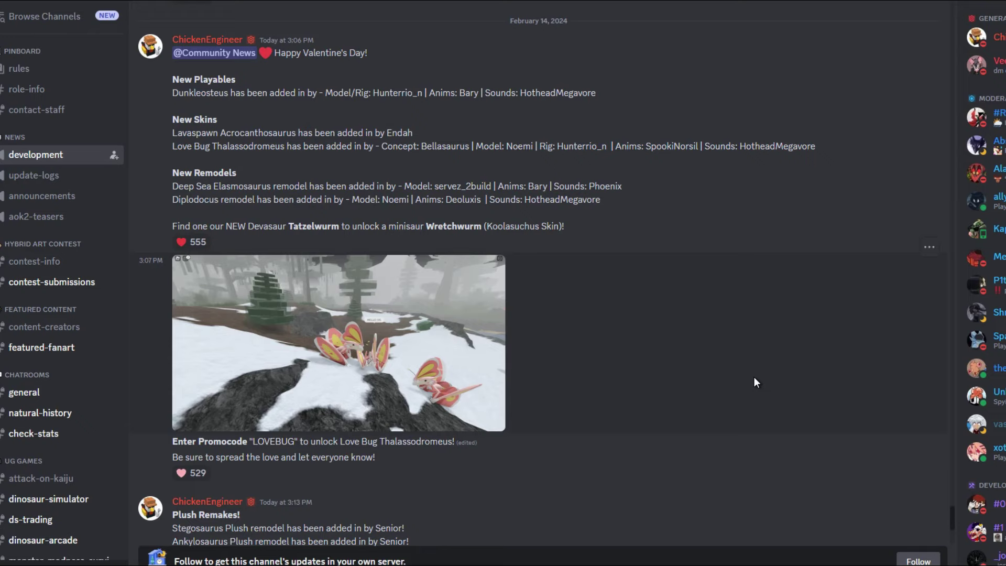
{"action": "scroll", "coordinate": [754, 377], "scroll_direction": "down", "scroll_amount": 3}
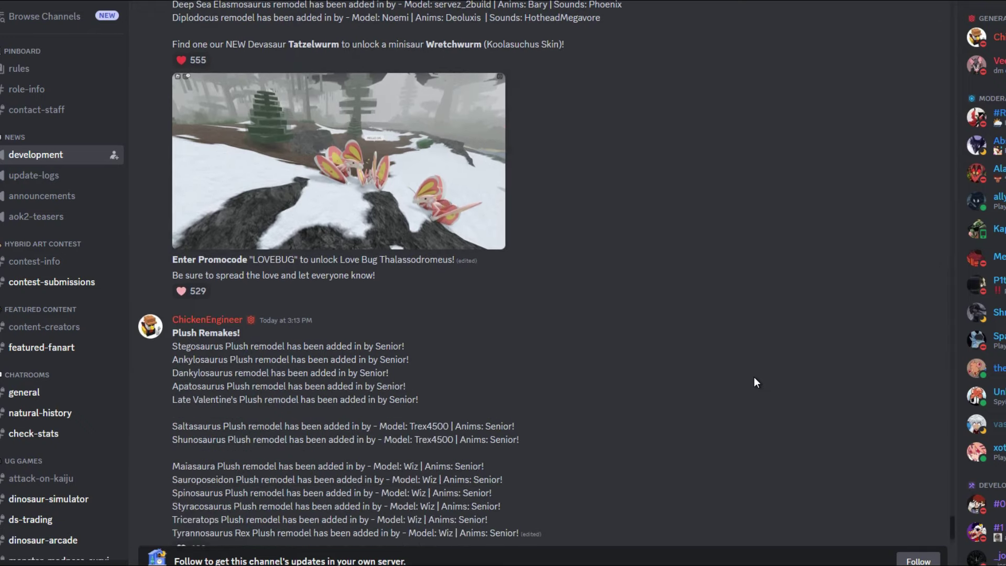
{"action": "scroll", "coordinate": [741, 380], "scroll_direction": "down", "scroll_amount": 1}
{"action": "scroll", "coordinate": [741, 381], "scroll_direction": "up", "scroll_amount": 2}
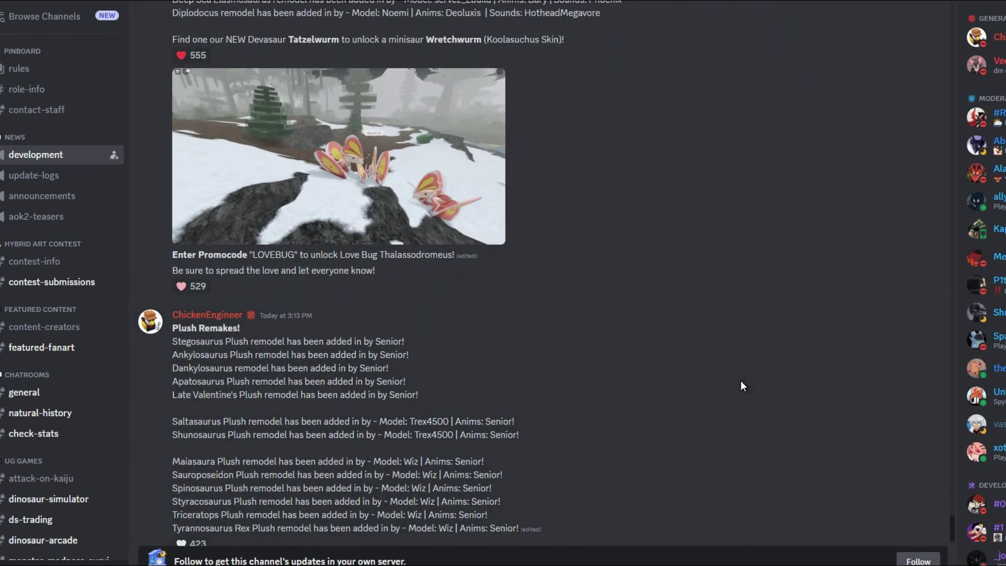
{"action": "scroll", "coordinate": [741, 380], "scroll_direction": "up", "scroll_amount": 2}
{"action": "scroll", "coordinate": [740, 381], "scroll_direction": "up", "scroll_amount": 1}
{"action": "scroll", "coordinate": [740, 381], "scroll_direction": "up", "scroll_amount": 2}
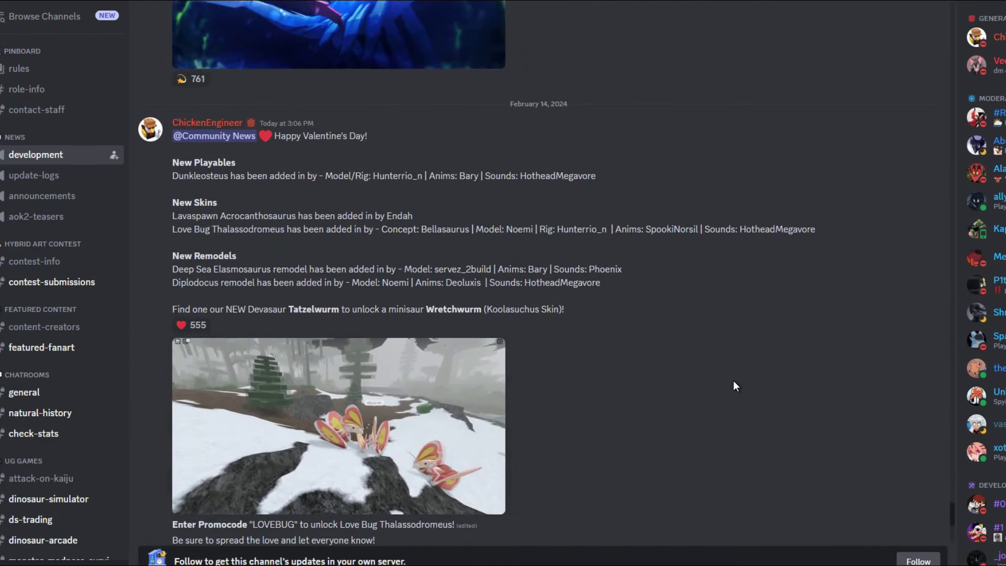
{"action": "scroll", "coordinate": [734, 381], "scroll_direction": "up", "scroll_amount": 2}
{"action": "scroll", "coordinate": [707, 385], "scroll_direction": "down", "scroll_amount": 1}
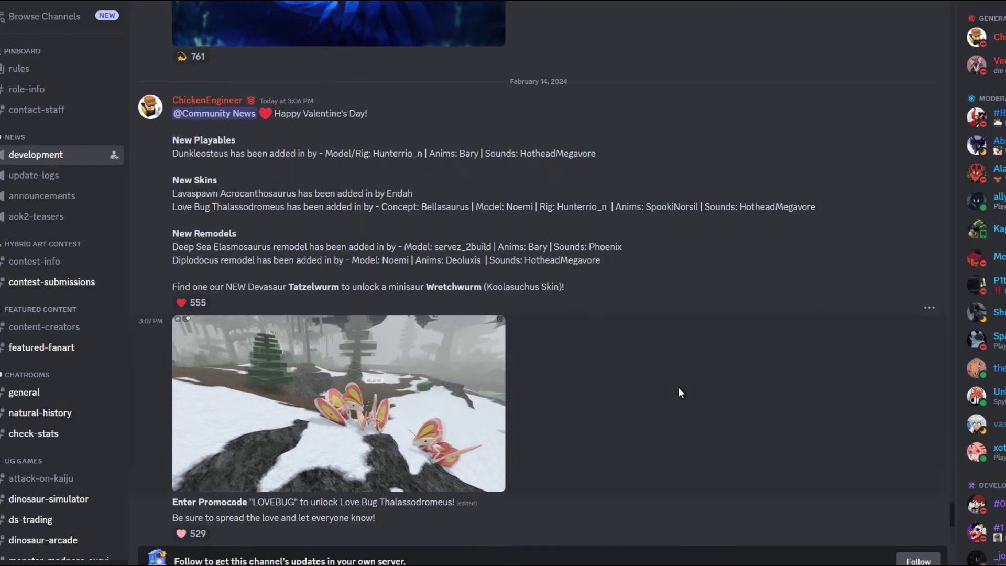
{"action": "scroll", "coordinate": [678, 387], "scroll_direction": "down", "scroll_amount": 1}
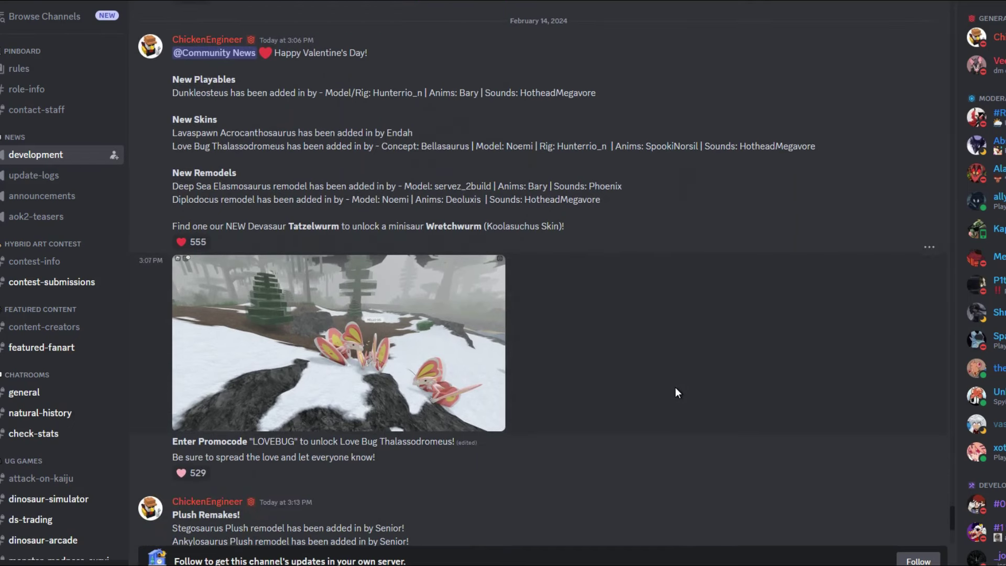
{"action": "scroll", "coordinate": [675, 387], "scroll_direction": "down", "scroll_amount": 1}
{"action": "scroll", "coordinate": [675, 387], "scroll_direction": "down", "scroll_amount": 1}
{"action": "scroll", "coordinate": [675, 388], "scroll_direction": "down", "scroll_amount": 1}
{"action": "scroll", "coordinate": [674, 388], "scroll_direction": "down", "scroll_amount": 1}
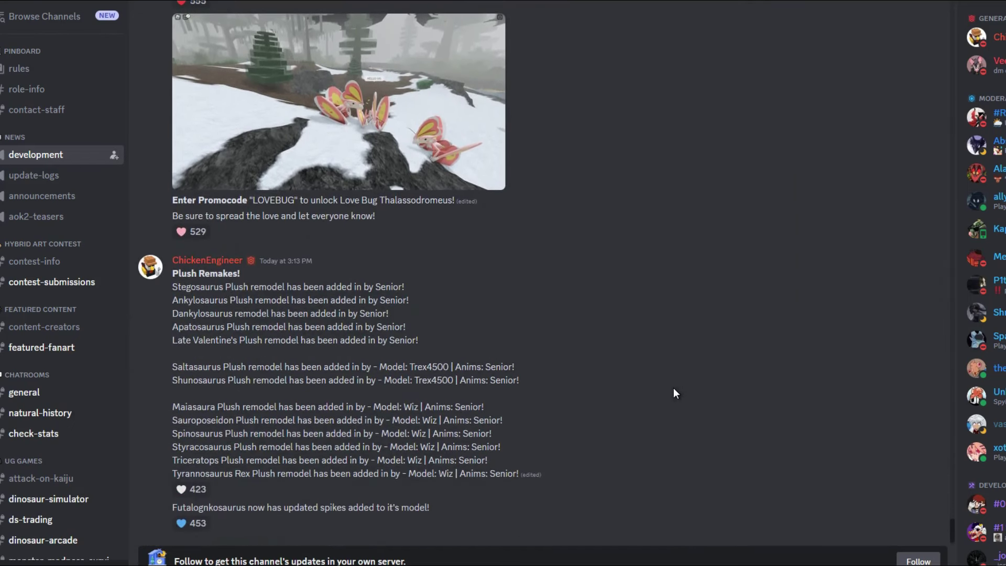
{"action": "scroll", "coordinate": [674, 388], "scroll_direction": "up", "scroll_amount": 4}
{"action": "scroll", "coordinate": [551, 409], "scroll_direction": "up", "scroll_amount": 5}
{"action": "scroll", "coordinate": [394, 473], "scroll_direction": "up", "scroll_amount": 5}
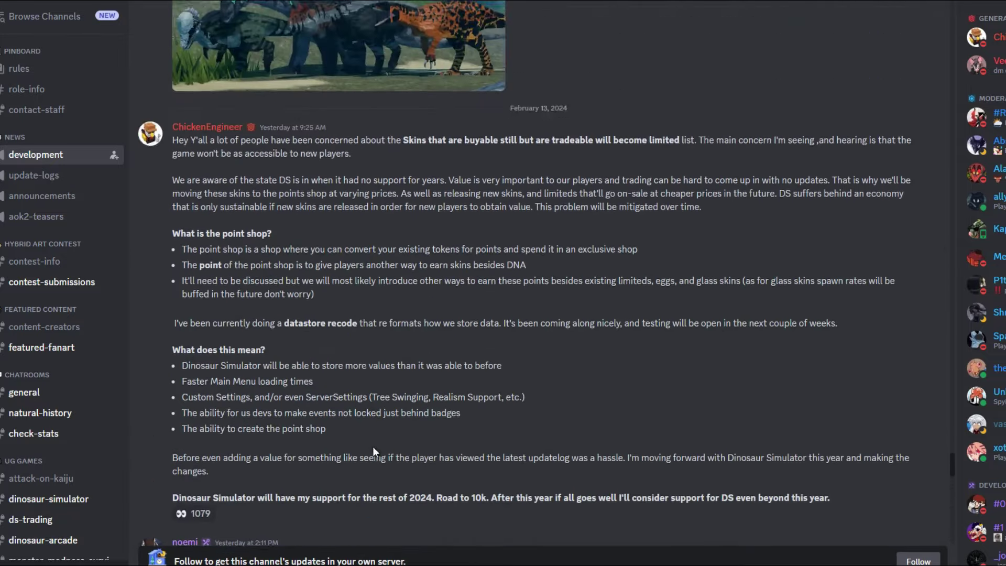
{"action": "scroll", "coordinate": [373, 446], "scroll_direction": "up", "scroll_amount": 5}
{"action": "scroll", "coordinate": [373, 446], "scroll_direction": "up", "scroll_amount": 3}
{"action": "scroll", "coordinate": [373, 447], "scroll_direction": "up", "scroll_amount": 2}
{"action": "scroll", "coordinate": [373, 446], "scroll_direction": "down", "scroll_amount": 4}
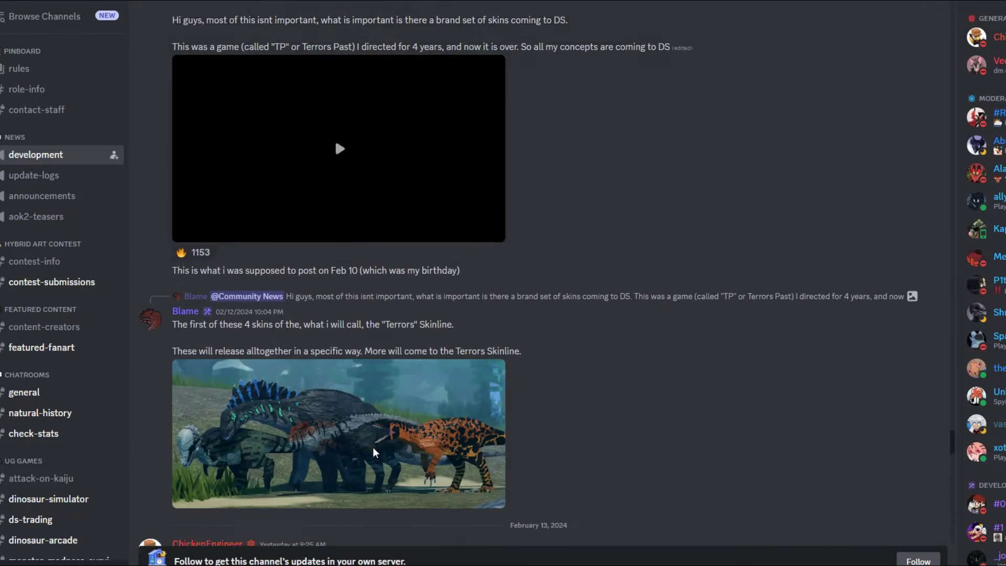
{"action": "scroll", "coordinate": [373, 448], "scroll_direction": "down", "scroll_amount": 6}
{"action": "scroll", "coordinate": [373, 447], "scroll_direction": "down", "scroll_amount": 4}
{"action": "scroll", "coordinate": [373, 447], "scroll_direction": "down", "scroll_amount": 2}
{"action": "scroll", "coordinate": [372, 447], "scroll_direction": "down", "scroll_amount": 1}
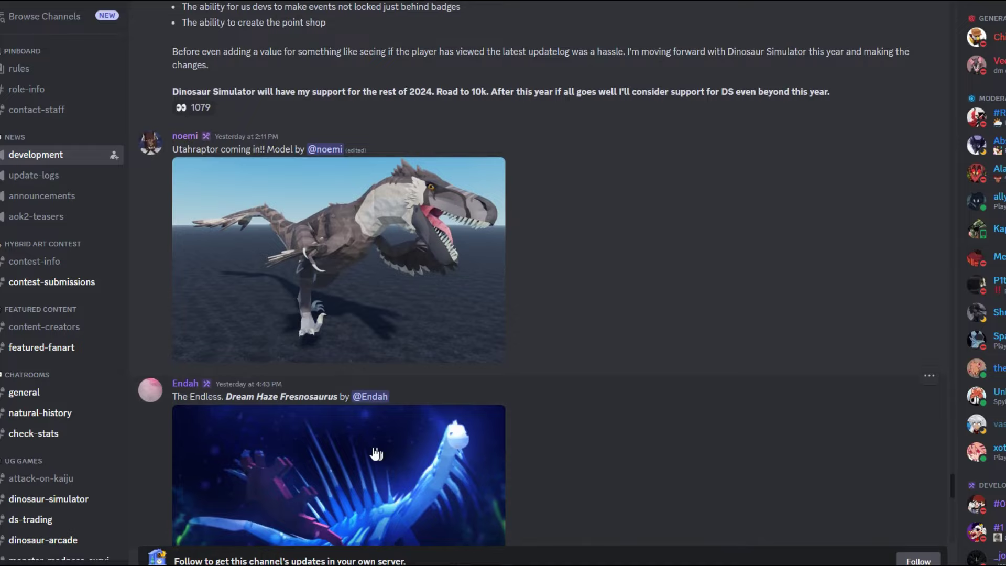
{"action": "scroll", "coordinate": [373, 447], "scroll_direction": "down", "scroll_amount": 5}
{"action": "scroll", "coordinate": [372, 448], "scroll_direction": "down", "scroll_amount": 5}
{"action": "scroll", "coordinate": [373, 447], "scroll_direction": "down", "scroll_amount": 4}
{"action": "scroll", "coordinate": [373, 448], "scroll_direction": "down", "scroll_amount": 1}
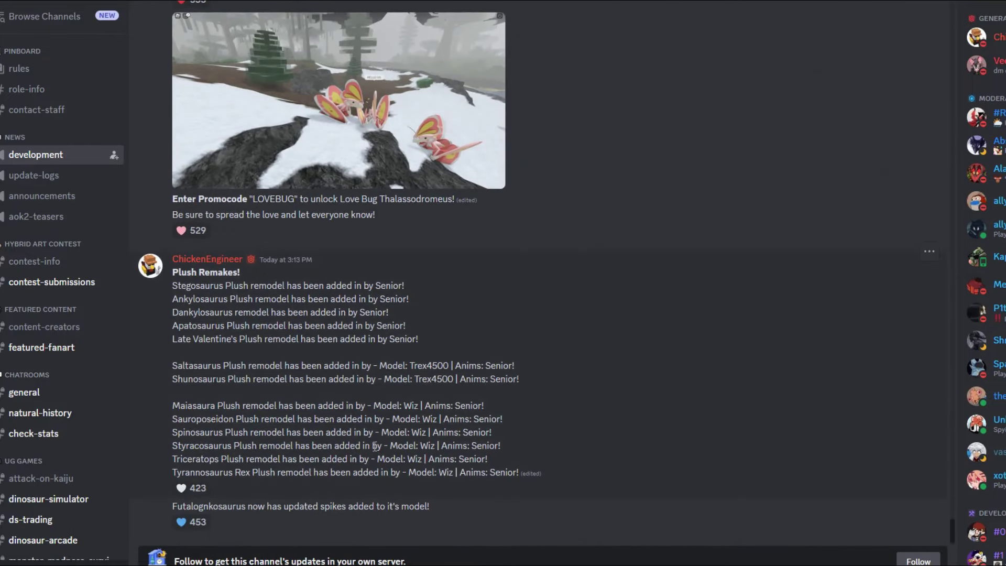